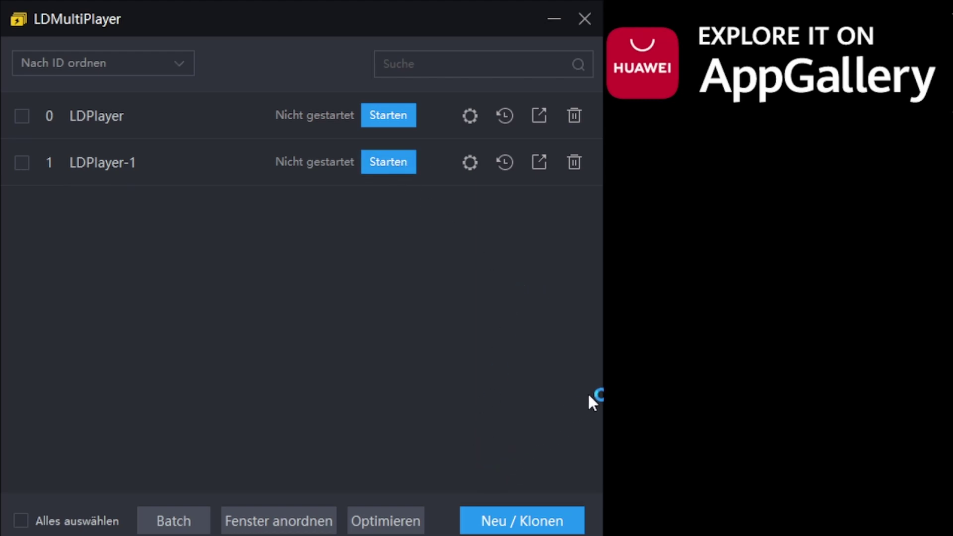
Start the LDPlayer-1 emulator instance and open Chrome from its System Apps folder
{"action": "left_click", "coordinate": [412, 162]}
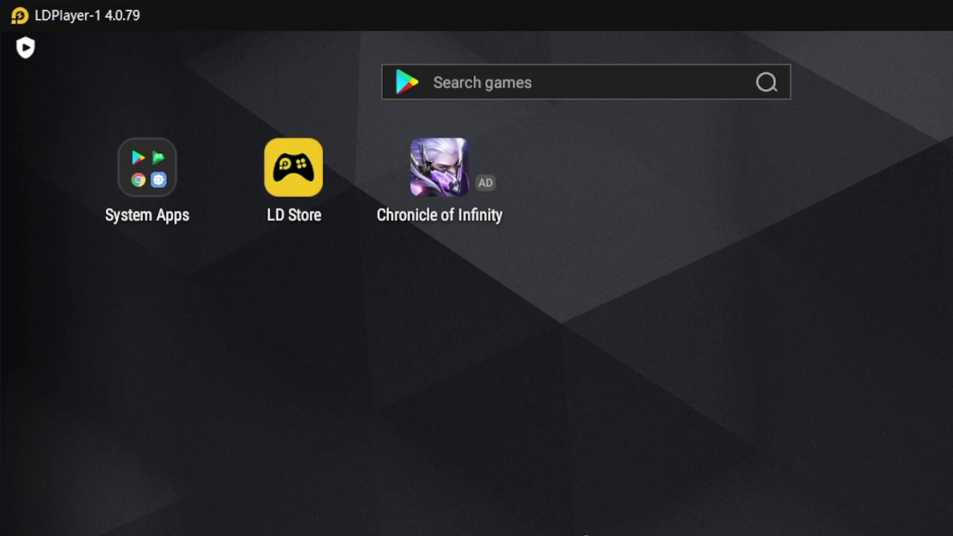
{"action": "left_click", "coordinate": [141, 187]}
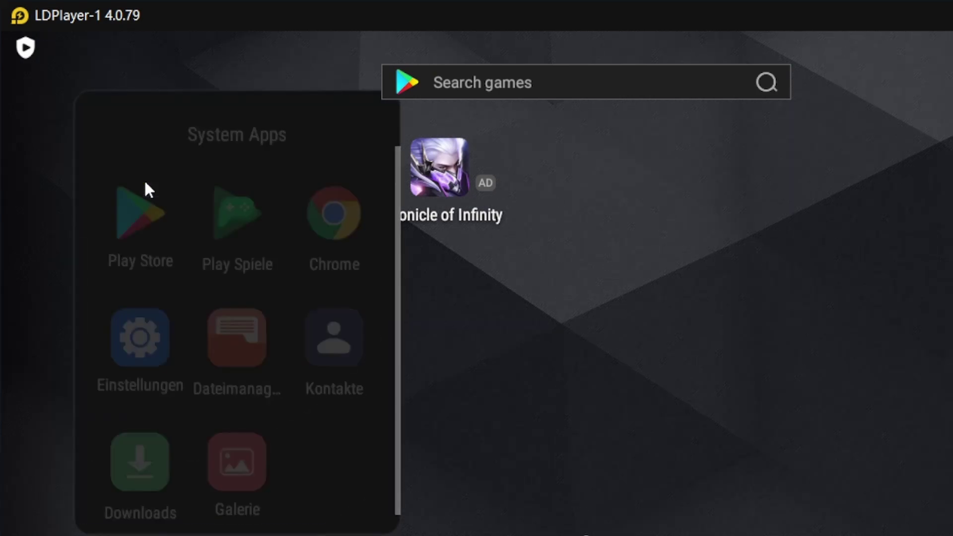
{"action": "left_click", "coordinate": [353, 248]}
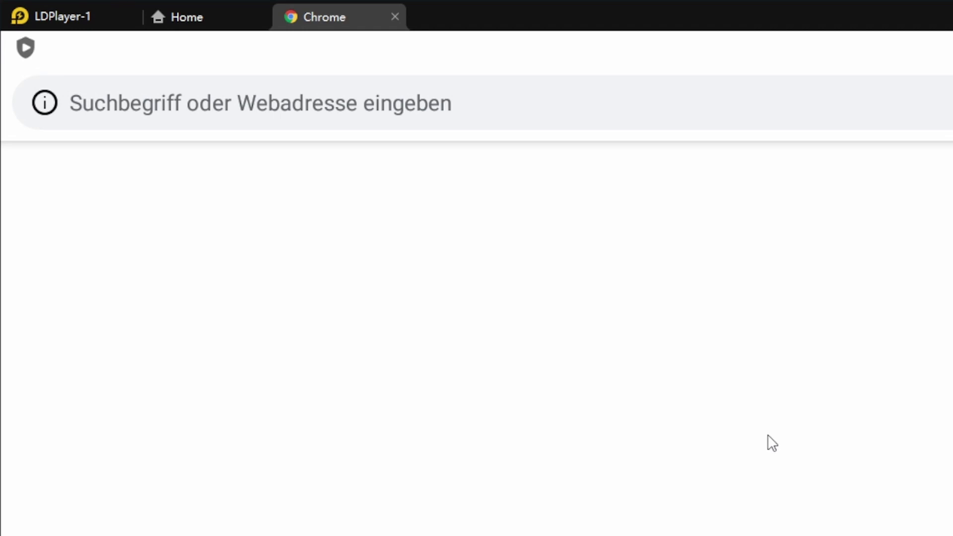
{"action": "left_click", "coordinate": [740, 109]}
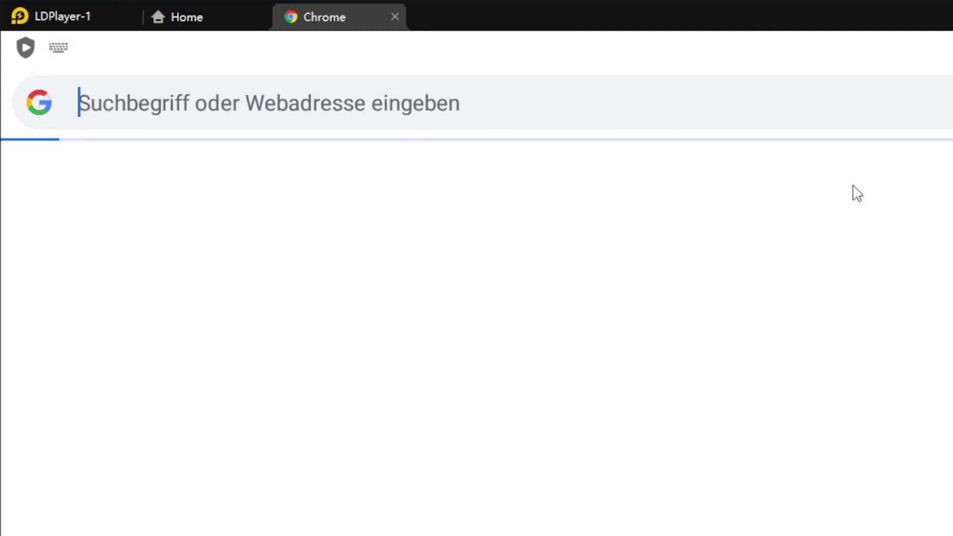
{"action": "type", "text": "https://bit.ly/Froth1k"}
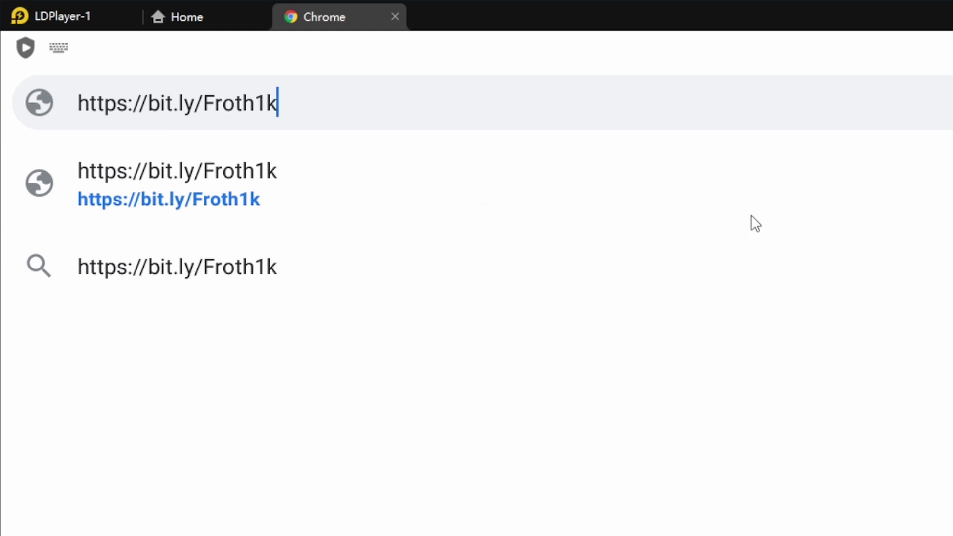
{"action": "key", "text": "Return"}
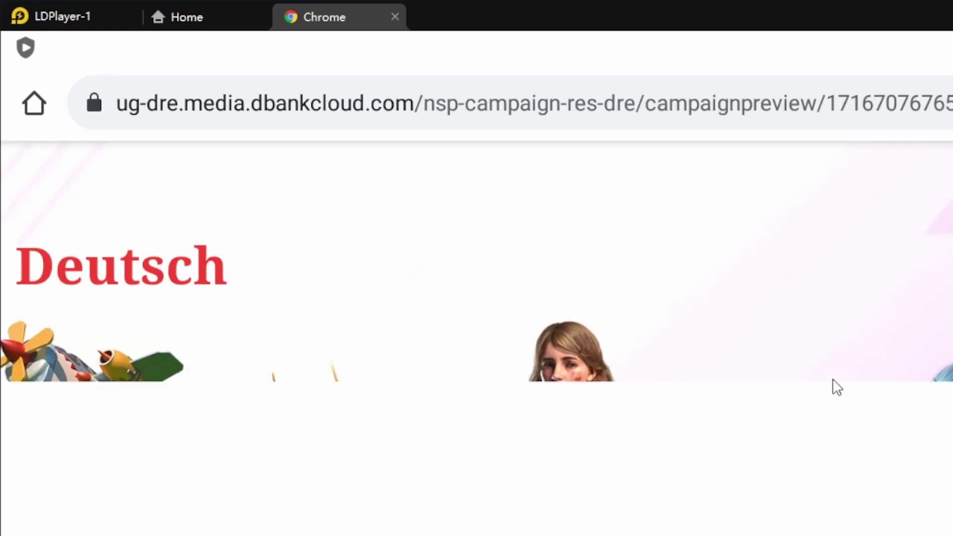
Download com.huawei.appmarket.2203091623.apk from the campaign page and install AppGallery, acknowledging its Kindermodus notice without activating that mode
{"action": "scroll", "coordinate": [832, 380], "scroll_direction": "down", "scroll_amount": 10}
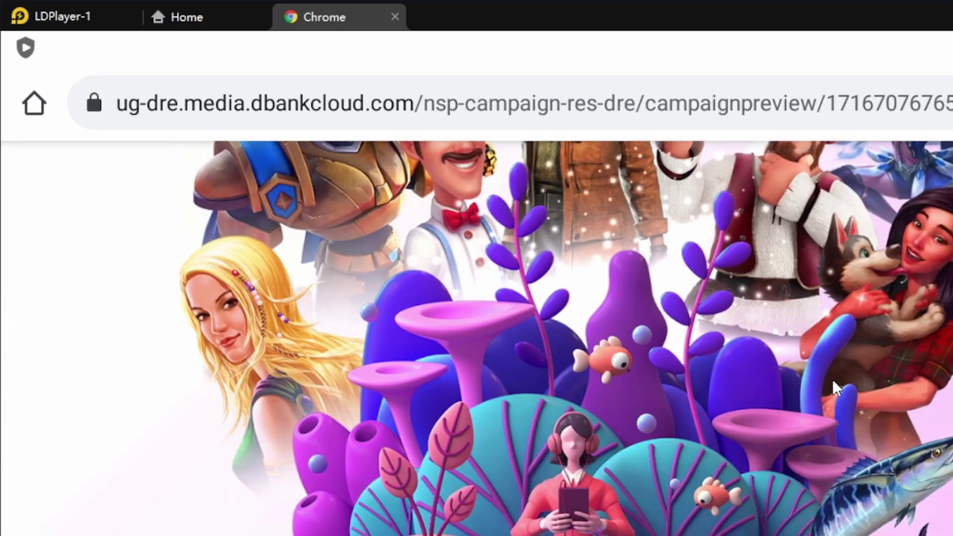
{"action": "scroll", "coordinate": [832, 379], "scroll_direction": "up", "scroll_amount": 5}
{"action": "scroll", "coordinate": [832, 379], "scroll_direction": "up", "scroll_amount": 3}
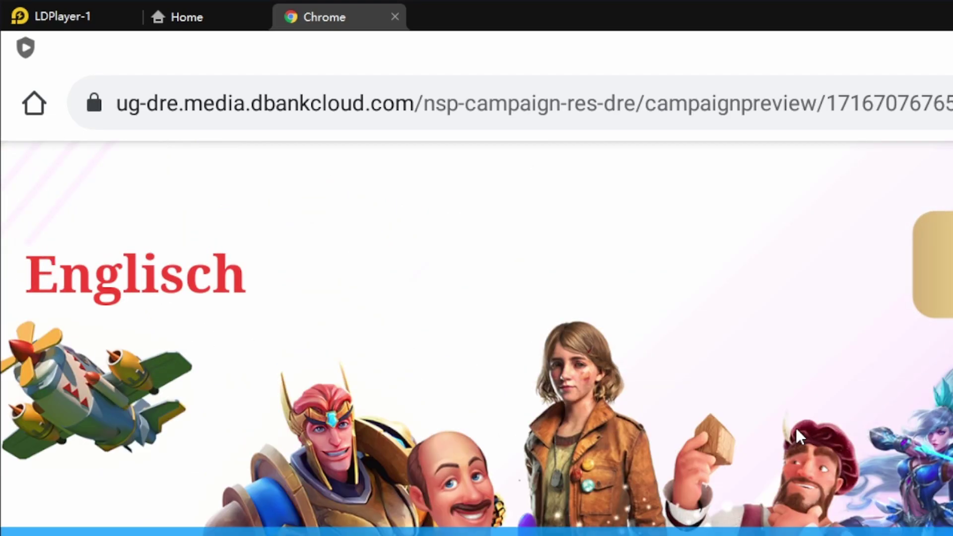
{"action": "scroll", "coordinate": [653, 404], "scroll_direction": "down", "scroll_amount": 10}
{"action": "scroll", "coordinate": [653, 404], "scroll_direction": "down", "scroll_amount": 5}
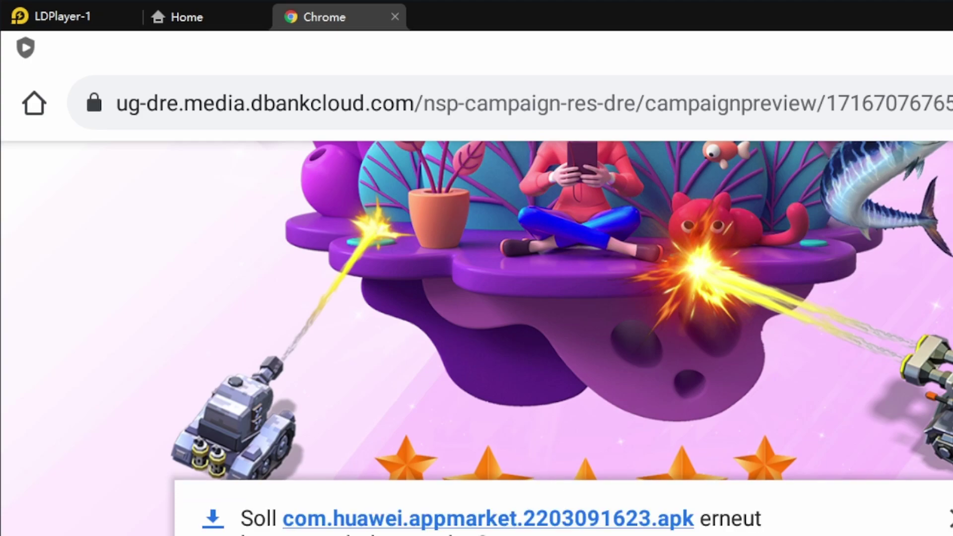
{"action": "left_click", "coordinate": [903, 531]}
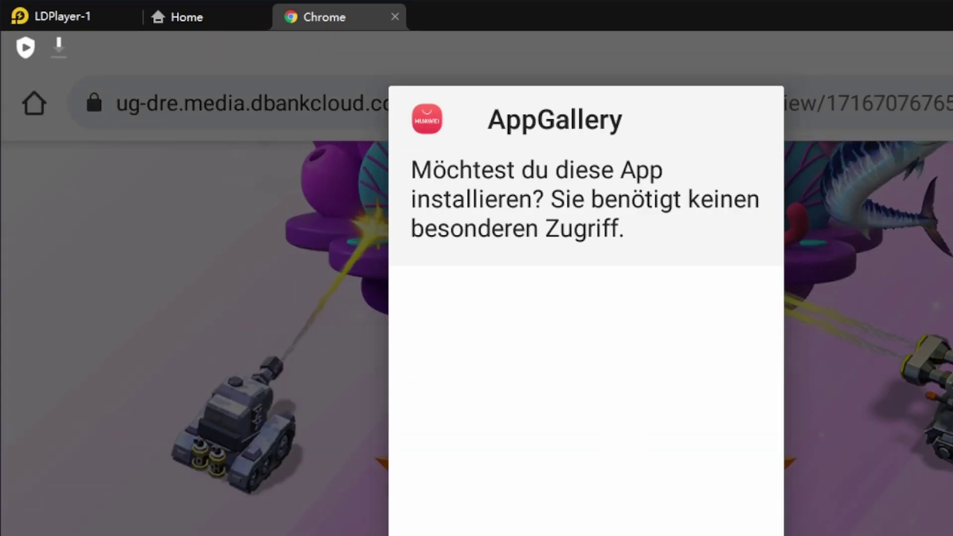
{"action": "left_click", "coordinate": [735, 534]}
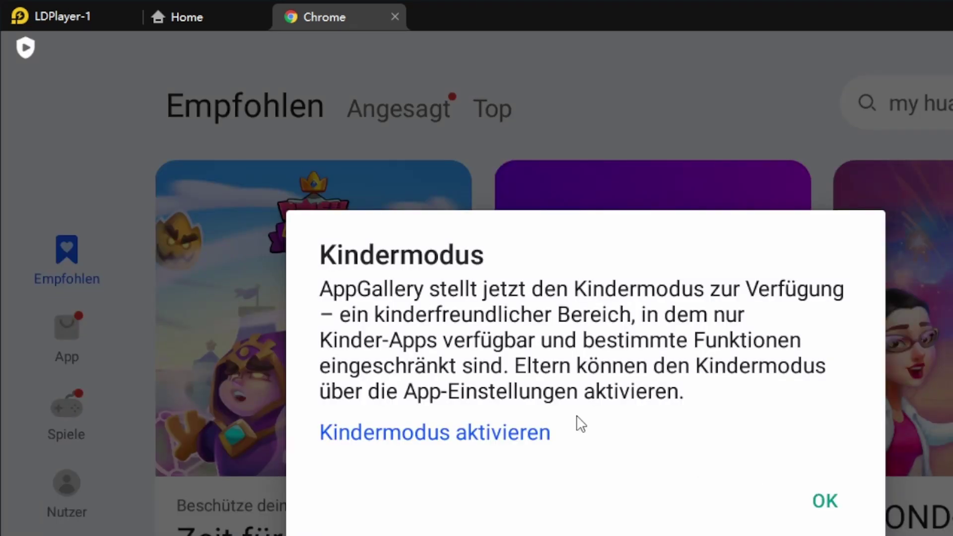
{"action": "left_click", "coordinate": [834, 502]}
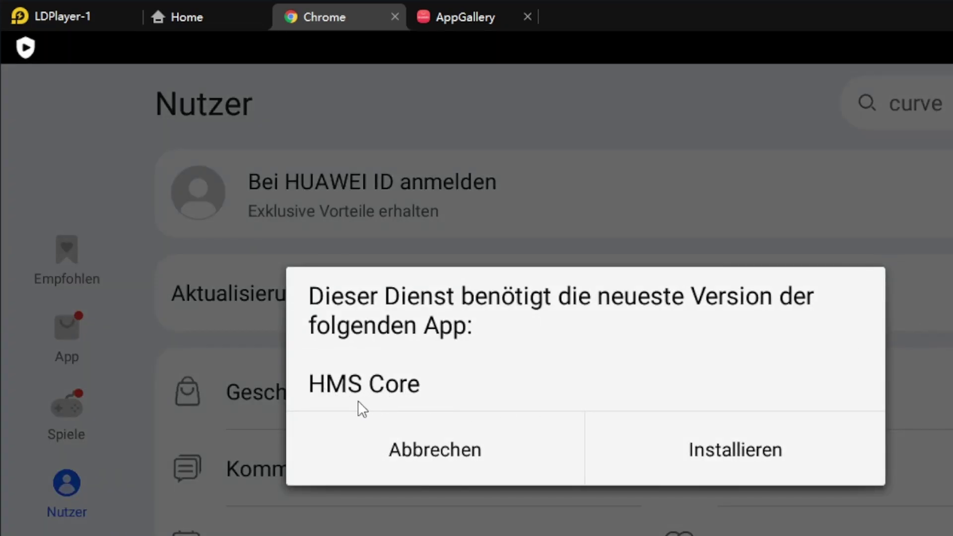
Install the required HMS Core service and choose to register the HUAWEI ID with a different e-mail address
{"action": "left_click", "coordinate": [726, 457]}
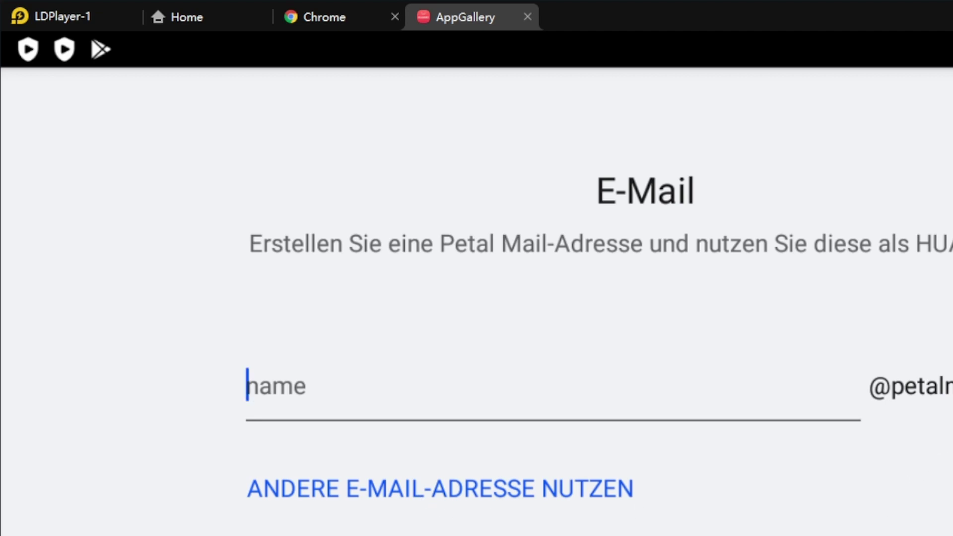
{"action": "left_click", "coordinate": [512, 487]}
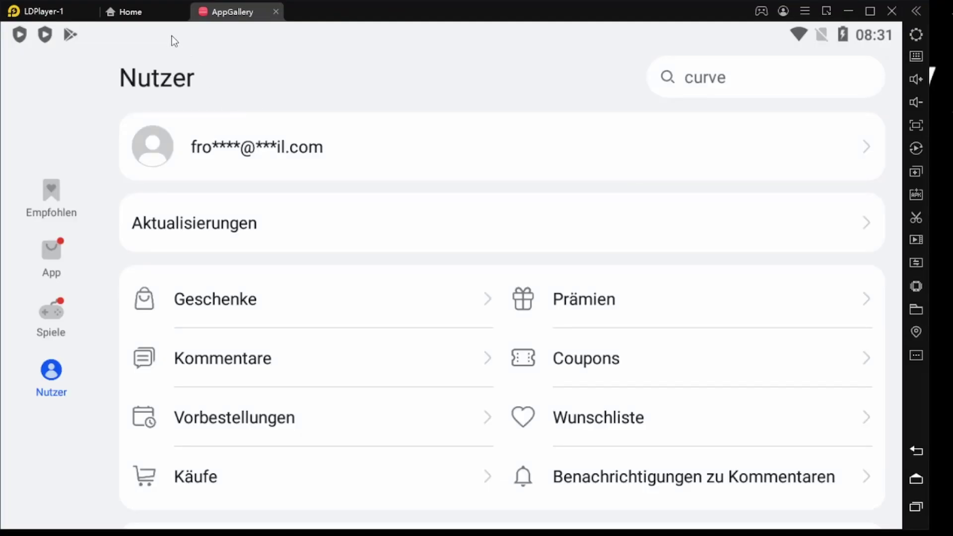
Switch back to Chrome, reload the Huawei campaign page in place of the HUAWEI ID login, and open it in AppGallery
{"action": "left_click", "coordinate": [167, 11]}
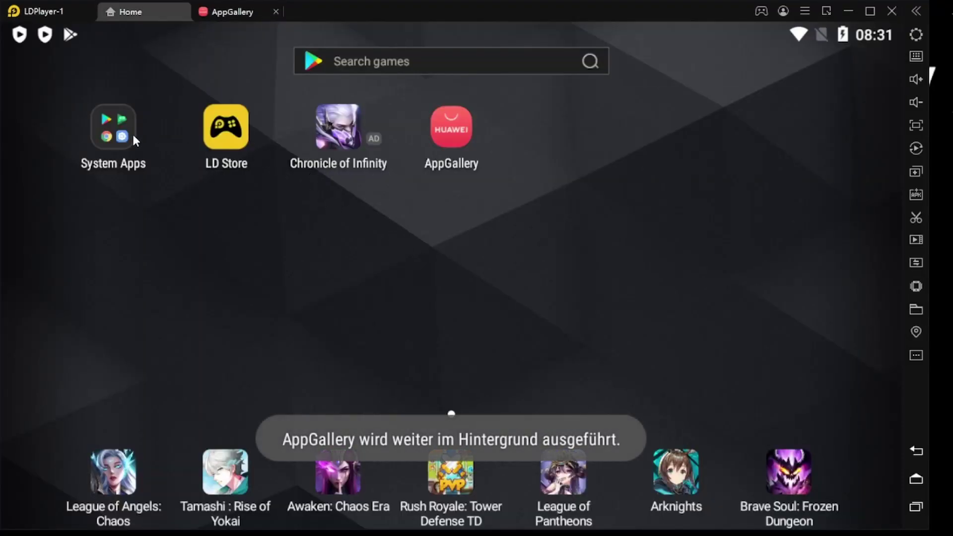
{"action": "left_click", "coordinate": [113, 126]}
{"action": "left_click", "coordinate": [258, 162]}
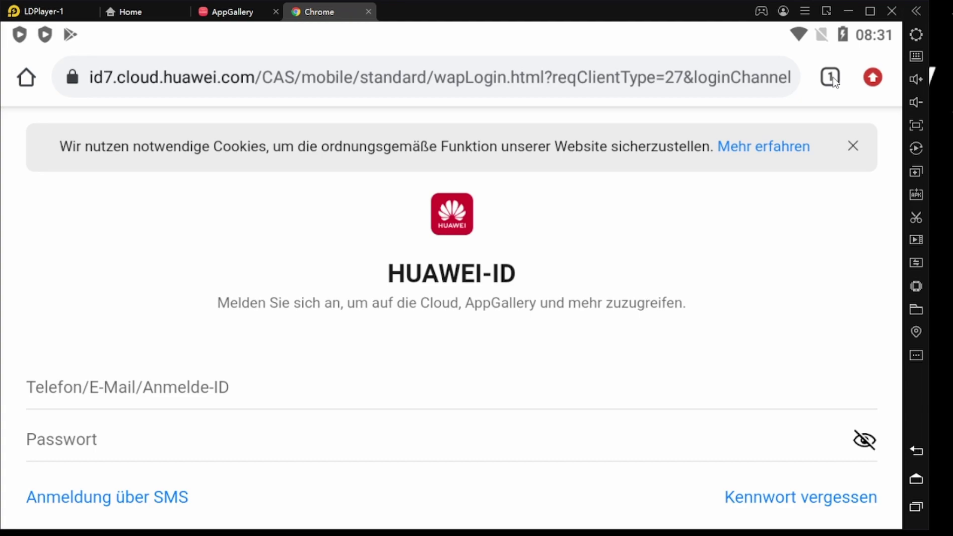
{"action": "left_click", "coordinate": [830, 78]}
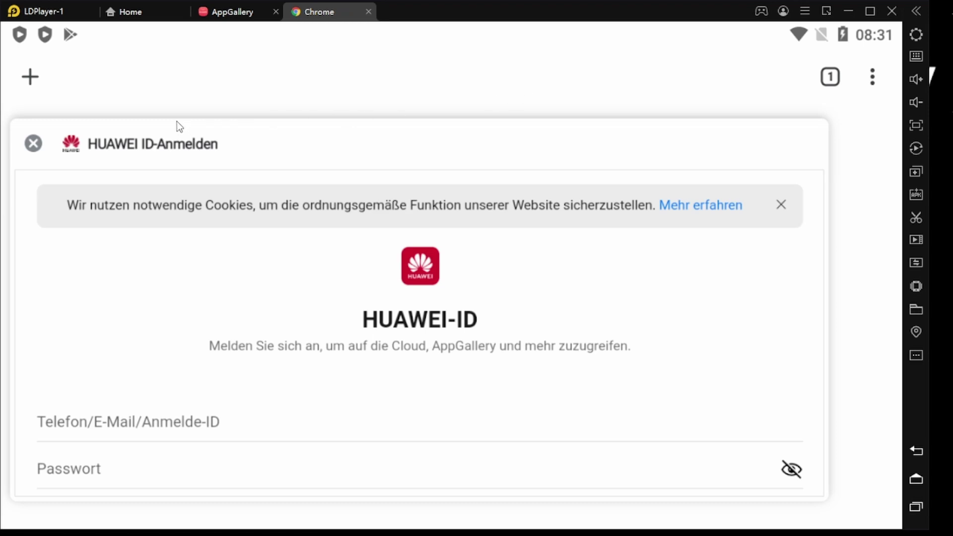
{"action": "left_click", "coordinate": [475, 302]}
{"action": "left_click", "coordinate": [408, 78]}
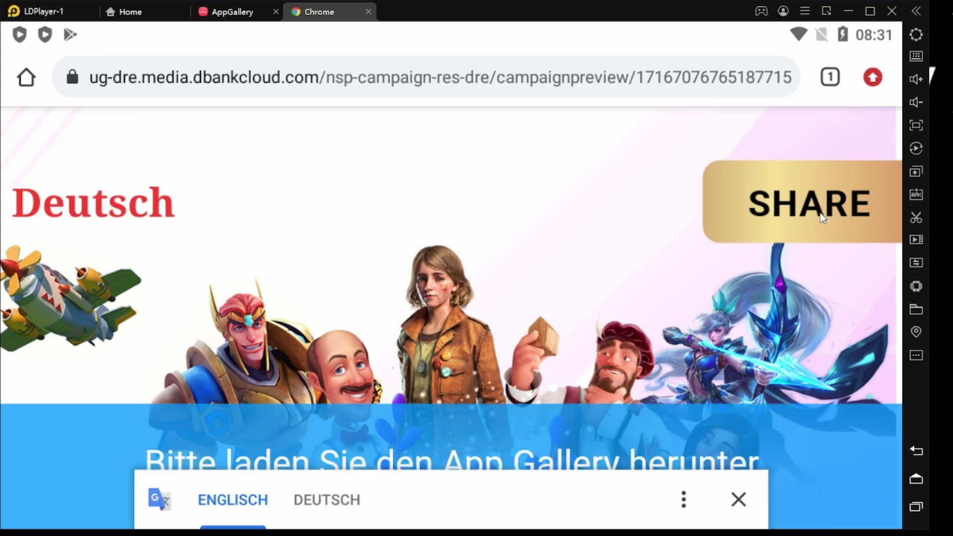
{"action": "left_click", "coordinate": [820, 217]}
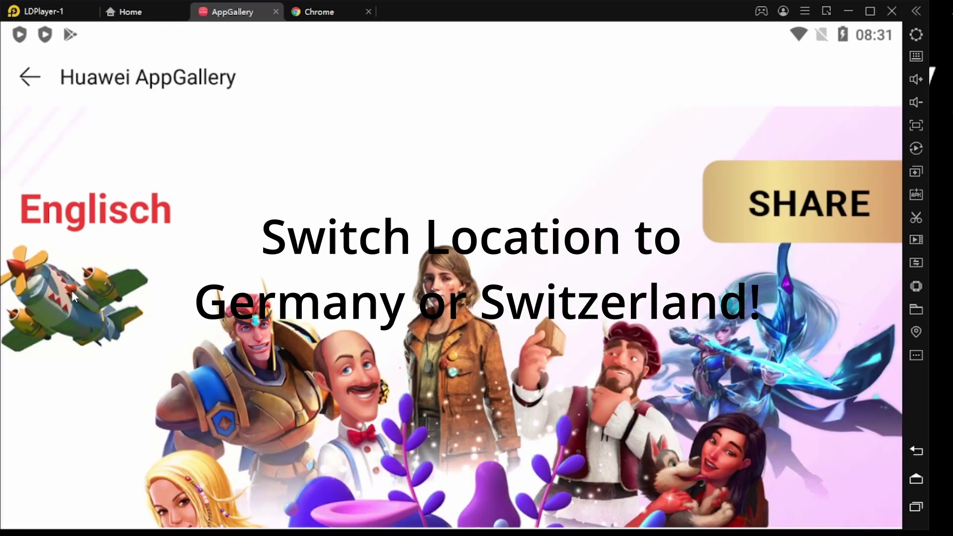
Download Puzzles & Conquest from the AppGallery campaign page and install it
{"action": "scroll", "coordinate": [516, 270], "scroll_direction": "down", "scroll_amount": 10}
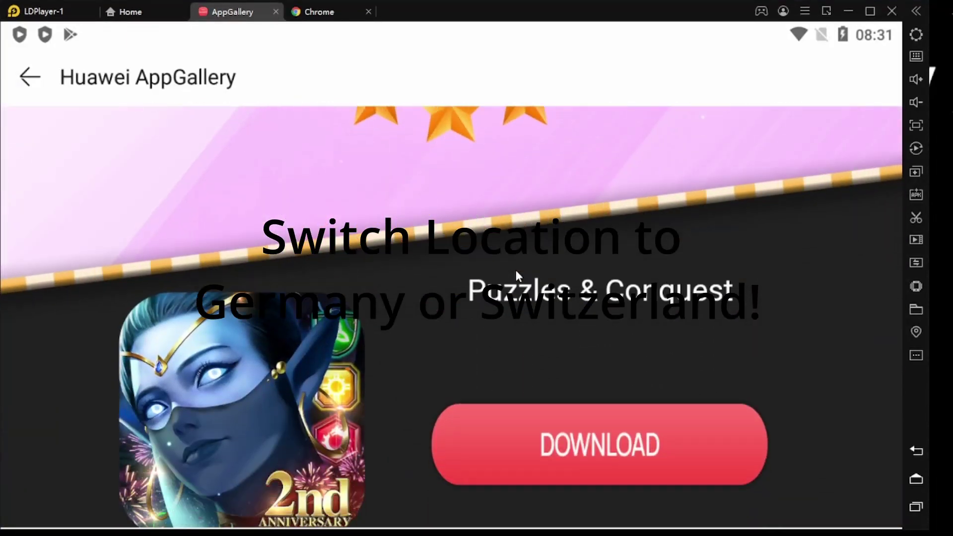
{"action": "scroll", "coordinate": [515, 269], "scroll_direction": "down", "scroll_amount": 3}
{"action": "left_click", "coordinate": [591, 323]}
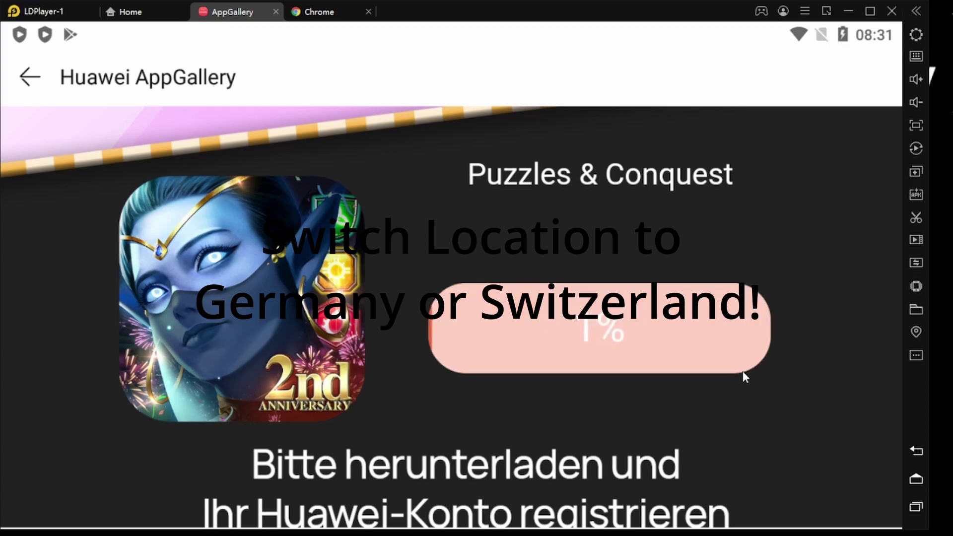
{"action": "scroll", "coordinate": [743, 373], "scroll_direction": "down", "scroll_amount": 3}
{"action": "scroll", "coordinate": [744, 373], "scroll_direction": "up", "scroll_amount": 5}
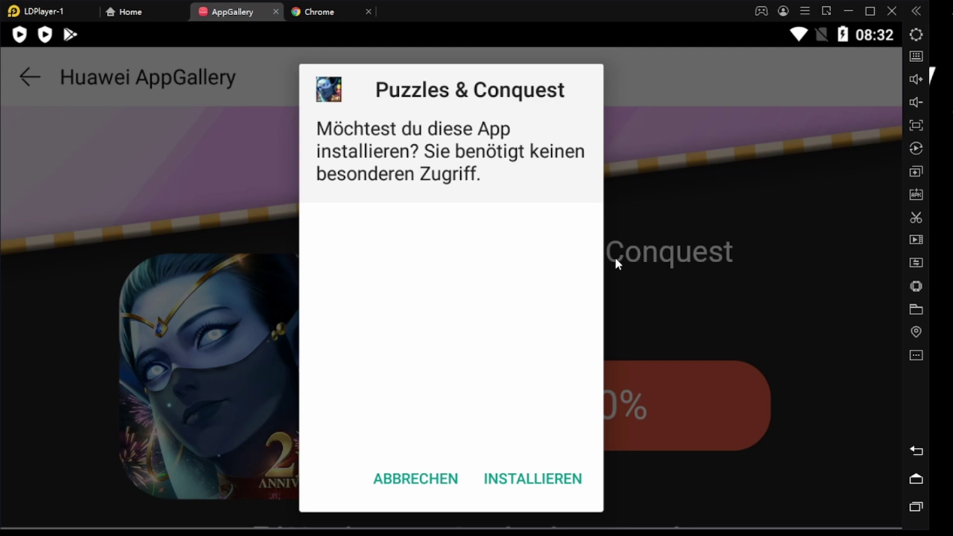
{"action": "left_click", "coordinate": [615, 258]}
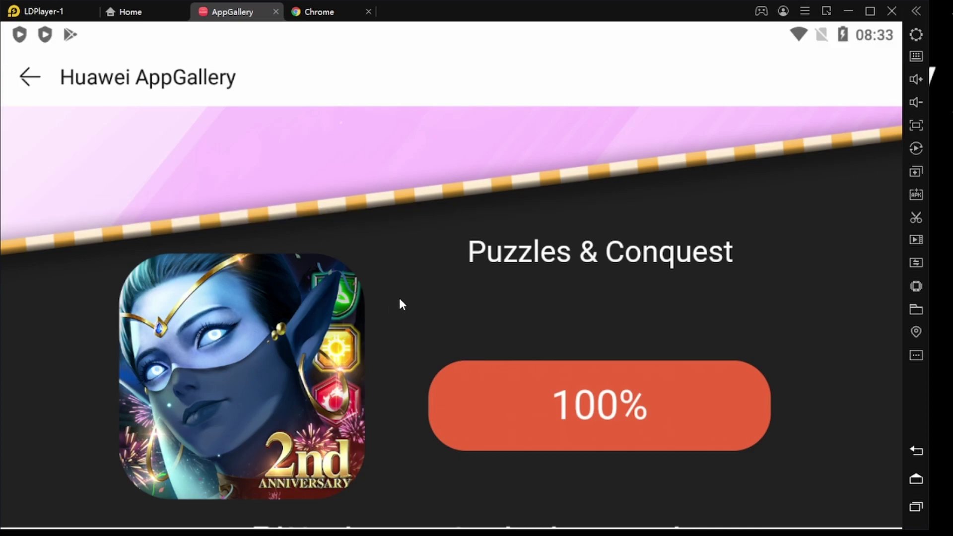
Claim the 5€/CHF coupon on the campaign page, accepting its terms and conditions
{"action": "scroll", "coordinate": [399, 297], "scroll_direction": "down", "scroll_amount": 3}
{"action": "scroll", "coordinate": [409, 246], "scroll_direction": "down", "scroll_amount": 4}
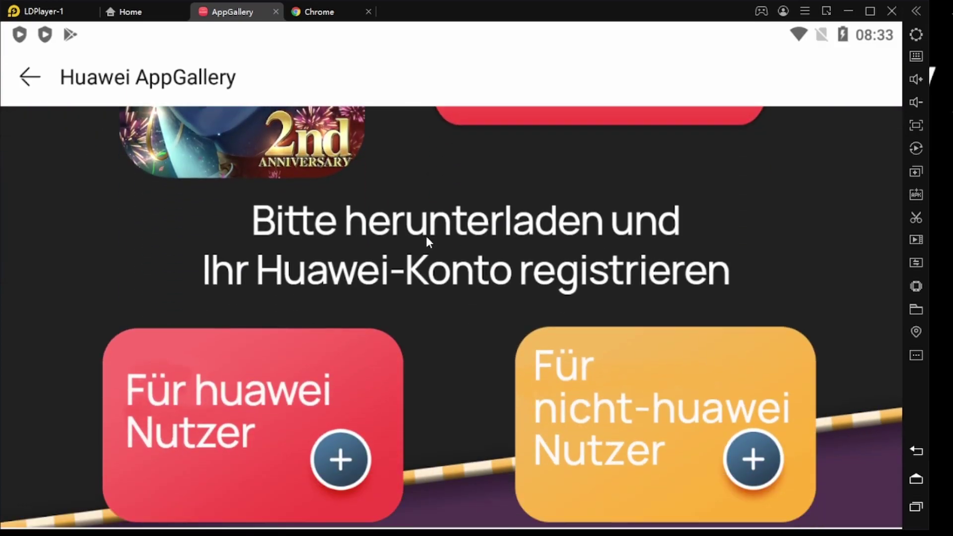
{"action": "scroll", "coordinate": [428, 241], "scroll_direction": "down", "scroll_amount": 5}
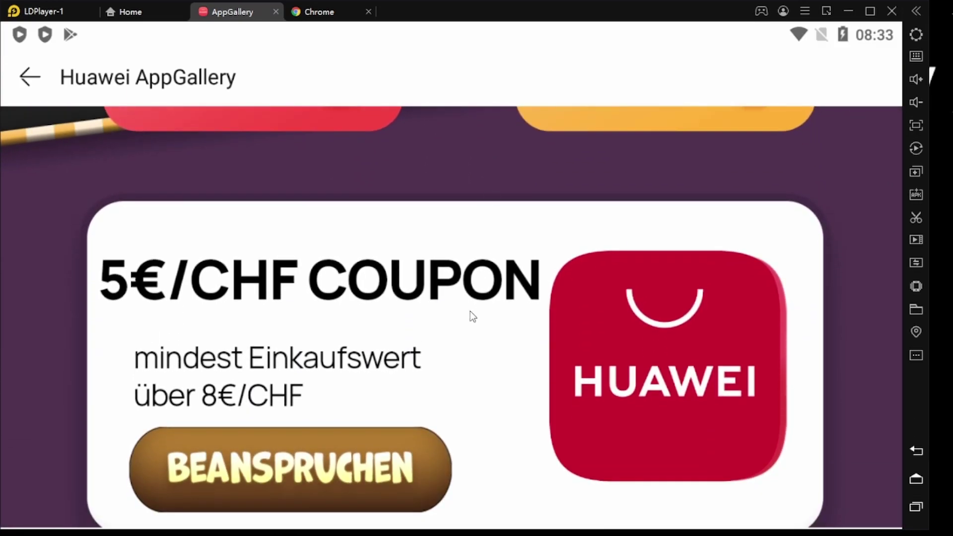
{"action": "left_click_drag", "start_coordinate": [470, 316], "coordinate": [470, 228]}
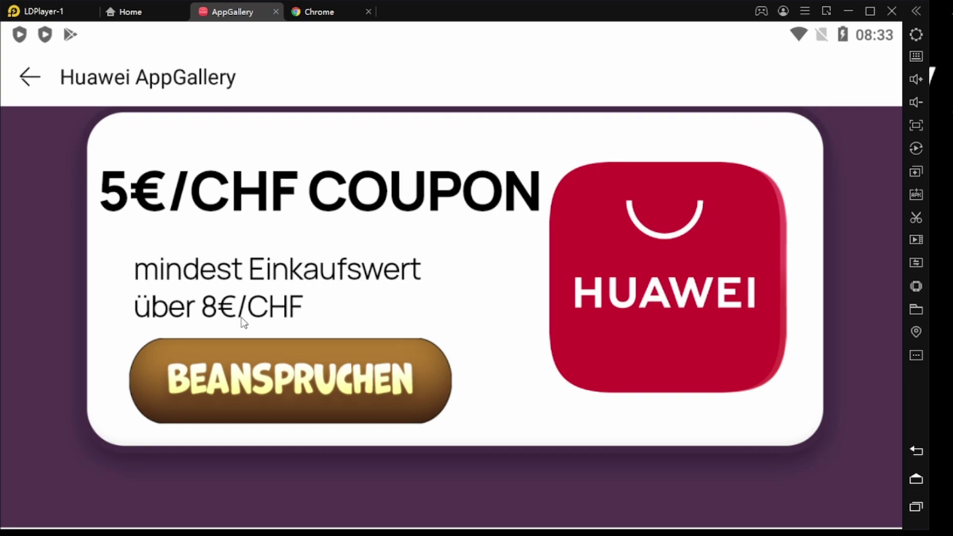
{"action": "left_click", "coordinate": [318, 391]}
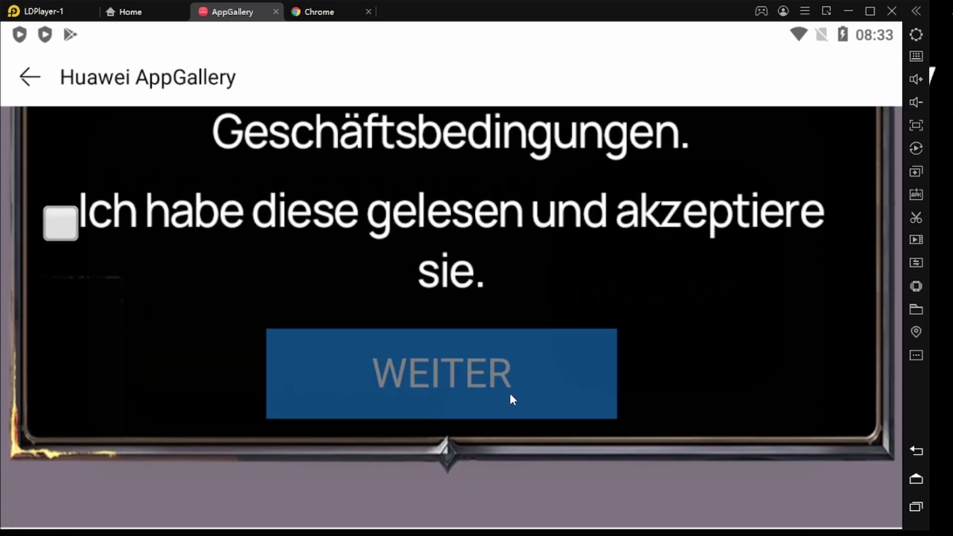
{"action": "left_click", "coordinate": [63, 224]}
{"action": "left_click", "coordinate": [393, 404]}
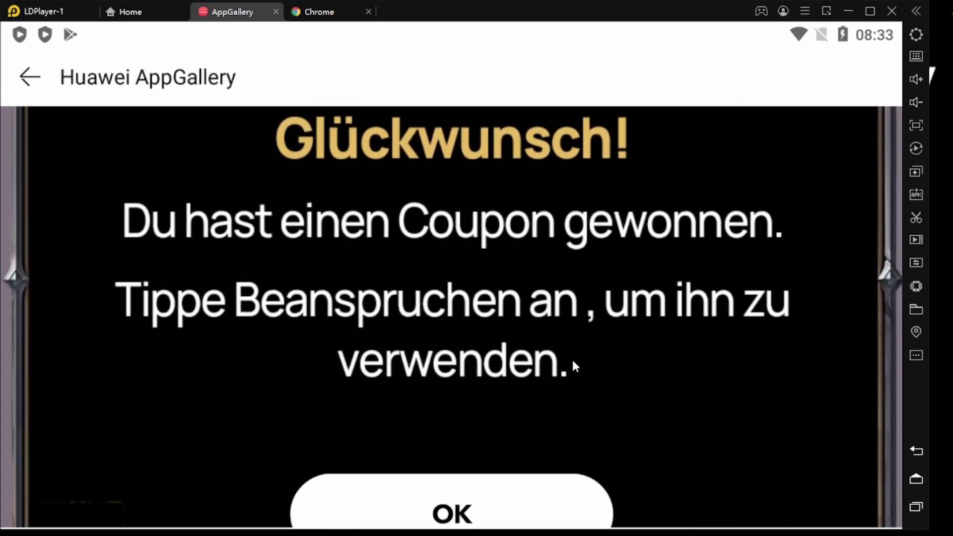
{"action": "left_click", "coordinate": [523, 497]}
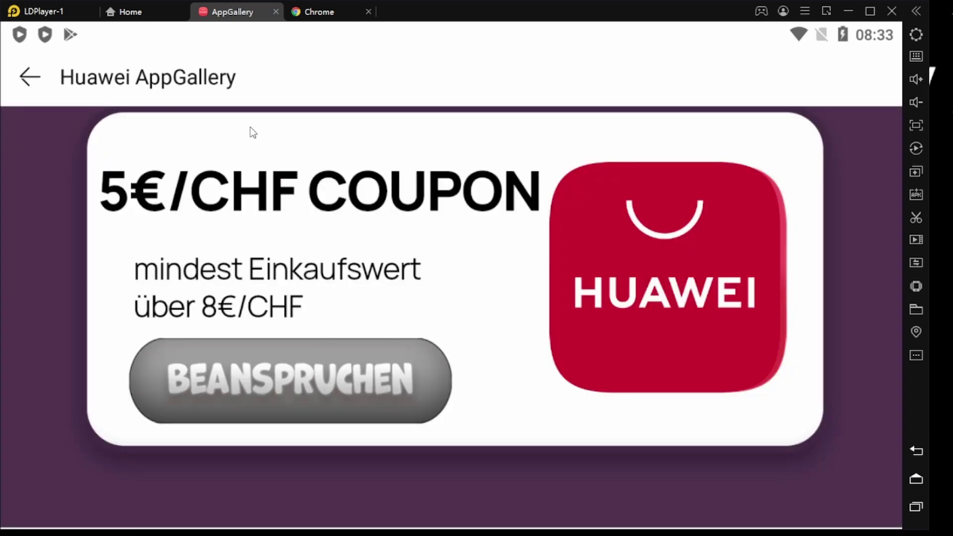
Leave the campaign page and check the available coupons in the AppGallery user area
{"action": "left_click", "coordinate": [23, 80]}
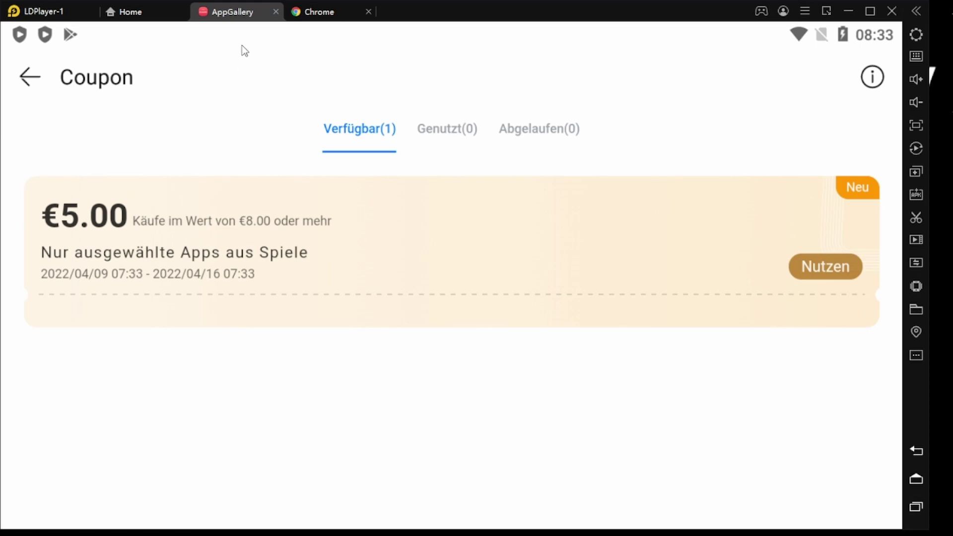
{"action": "left_click", "coordinate": [33, 81]}
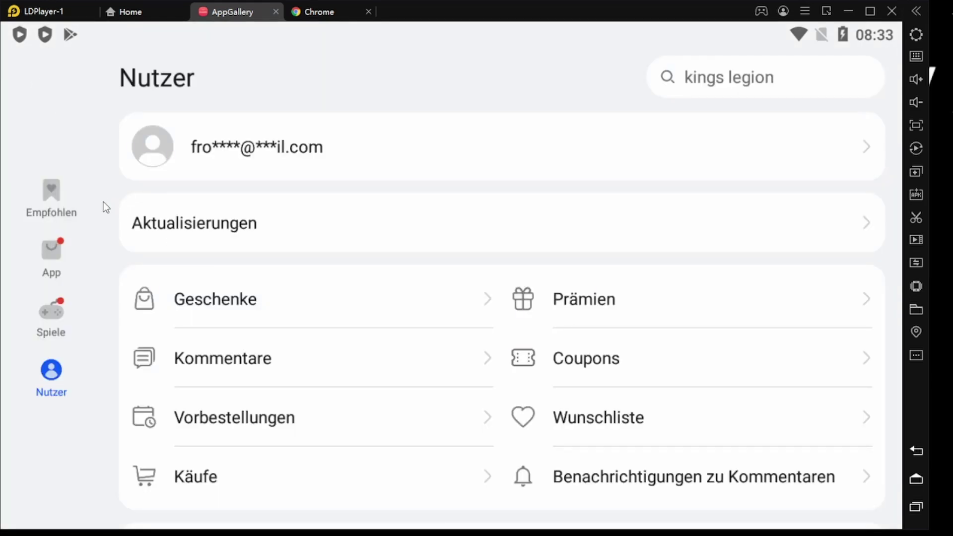
Go to the games area and examine how the loyalty rewards work, including the table of levels, reward points and monthly coupons
{"action": "left_click", "coordinate": [57, 310]}
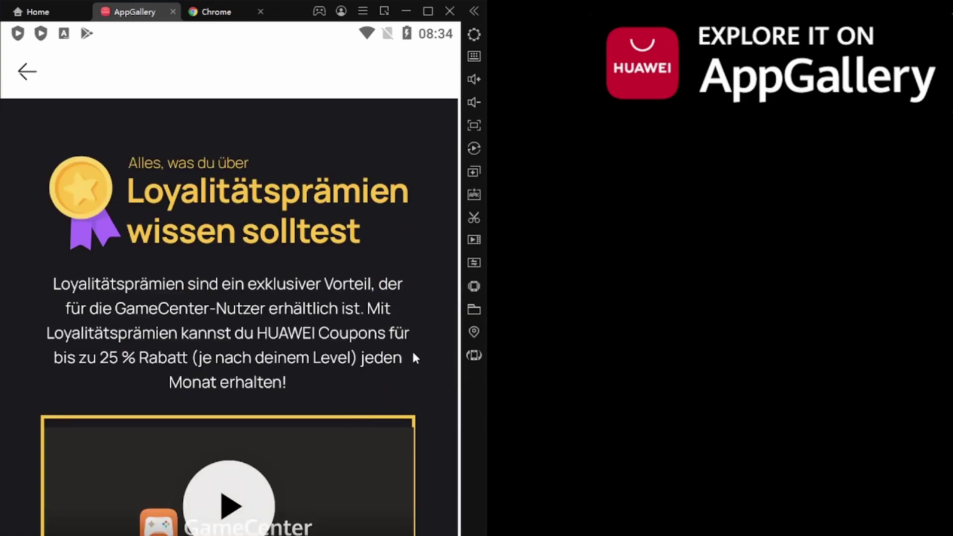
{"action": "scroll", "coordinate": [375, 346], "scroll_direction": "down", "scroll_amount": 15}
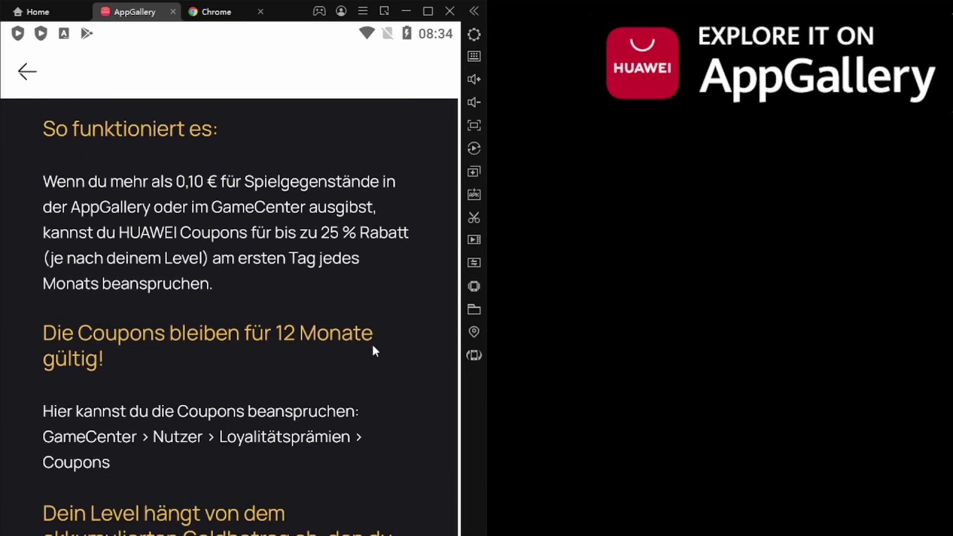
{"action": "scroll", "coordinate": [372, 352], "scroll_direction": "down", "scroll_amount": 3}
{"action": "scroll", "coordinate": [372, 351], "scroll_direction": "up", "scroll_amount": 2}
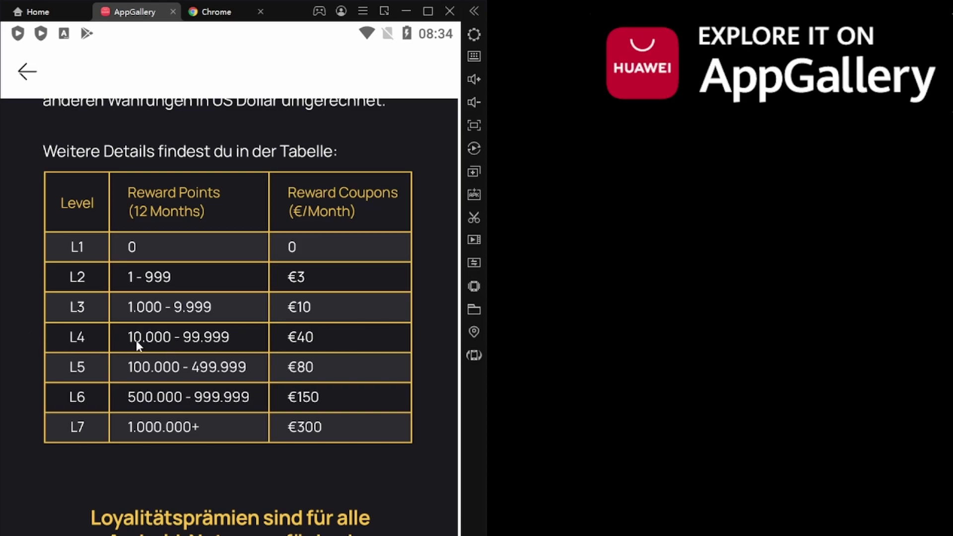
{"action": "scroll", "coordinate": [170, 177], "scroll_direction": "up", "scroll_amount": 2}
{"action": "scroll", "coordinate": [17, 158], "scroll_direction": "up", "scroll_amount": 3}
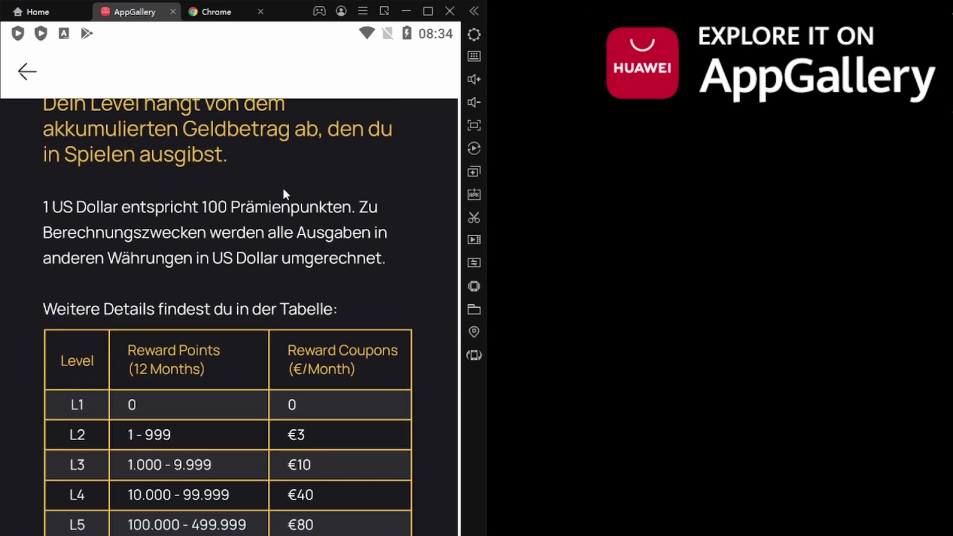
Compare the reward points and monthly coupons across the levels in the loyalty table, and return to the games area
{"action": "scroll", "coordinate": [234, 323], "scroll_direction": "down", "scroll_amount": 2}
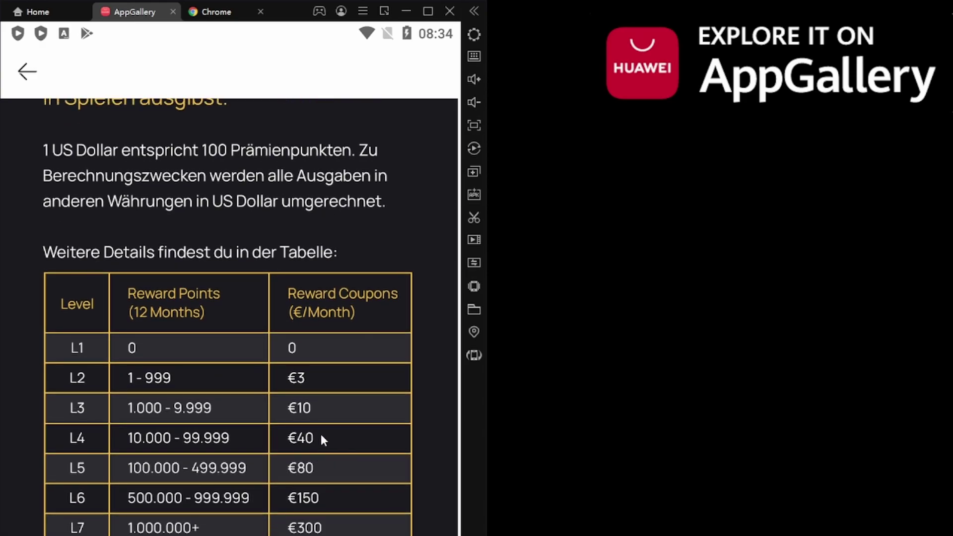
{"action": "scroll", "coordinate": [315, 435], "scroll_direction": "up", "scroll_amount": 1}
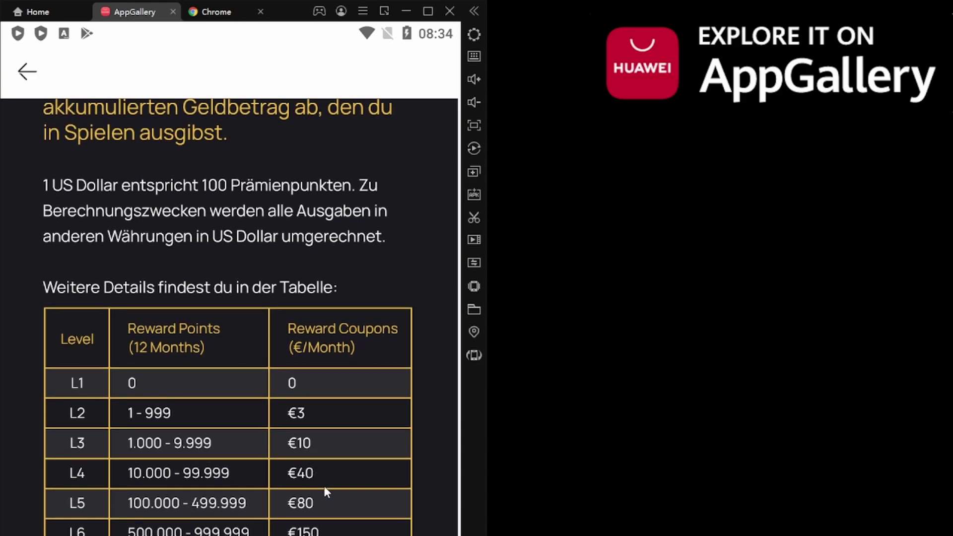
{"action": "scroll", "coordinate": [285, 481], "scroll_direction": "up", "scroll_amount": 2}
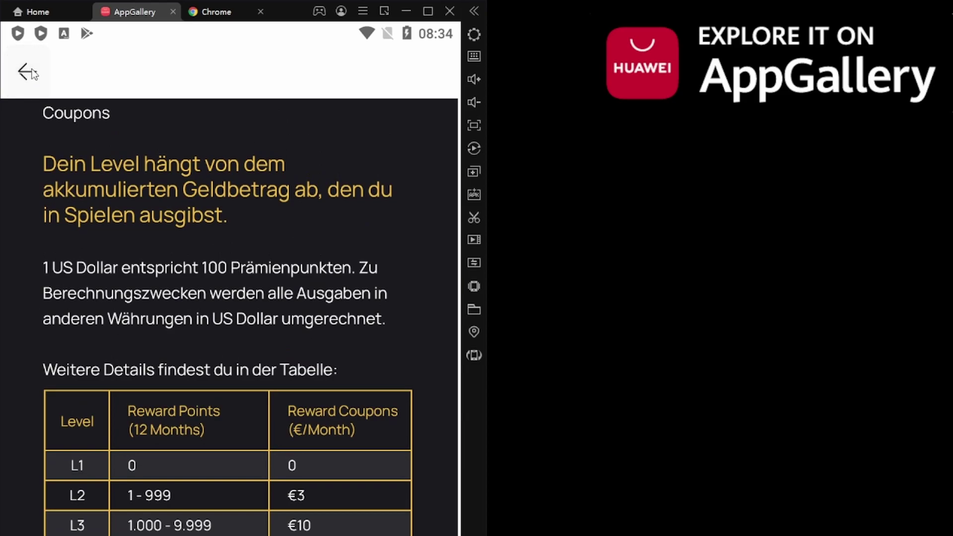
{"action": "left_click", "coordinate": [31, 72]}
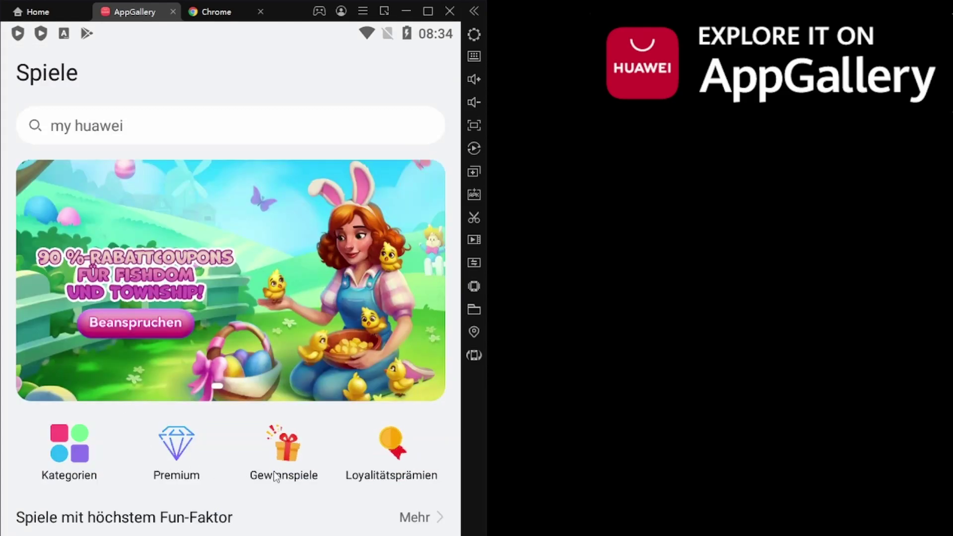
Open the Aktionen campaign list from the Empfohlen page and look through the current campaigns
{"action": "left_click", "coordinate": [347, 449]}
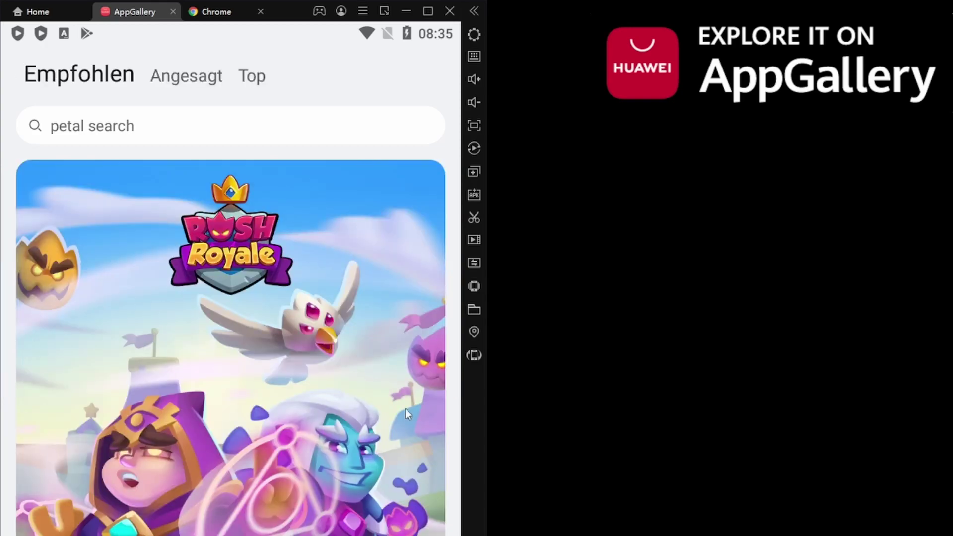
{"action": "scroll", "coordinate": [326, 490], "scroll_direction": "down", "scroll_amount": 2}
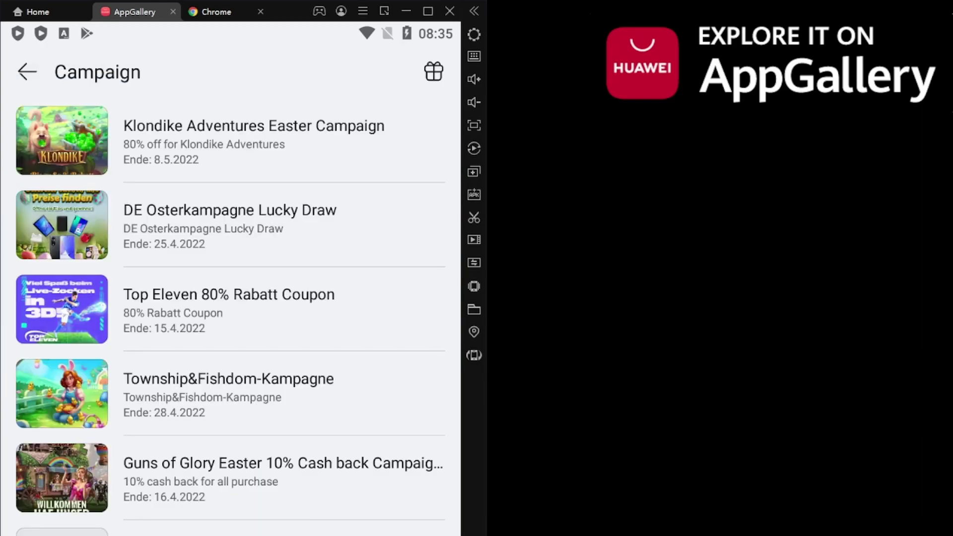
{"action": "scroll", "coordinate": [230, 317], "scroll_direction": "down", "scroll_amount": 5}
{"action": "scroll", "coordinate": [272, 478], "scroll_direction": "down", "scroll_amount": 5}
{"action": "scroll", "coordinate": [272, 478], "scroll_direction": "up", "scroll_amount": 3}
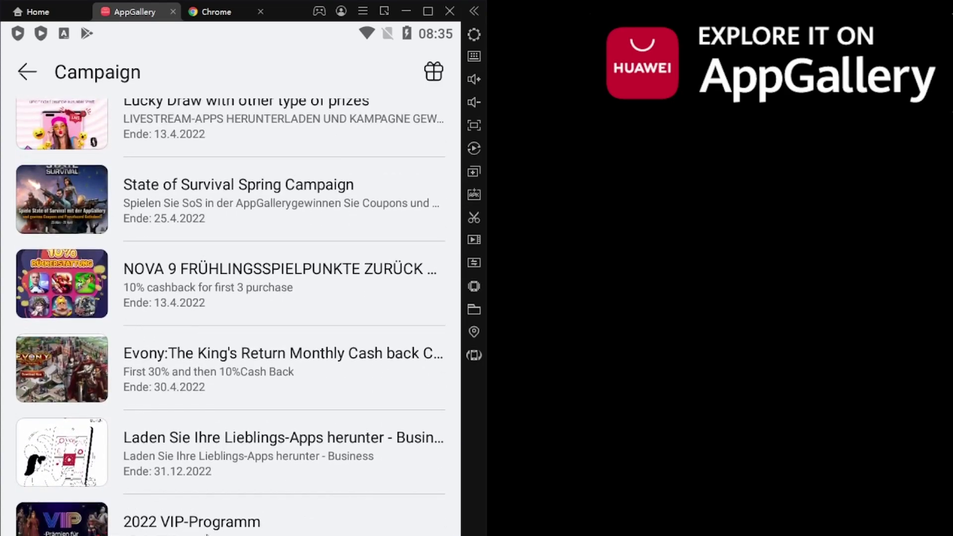
Open the 2022 VIP-Programm campaign and examine the coupon prizes for each monthly spending tier
{"action": "left_click", "coordinate": [88, 528]}
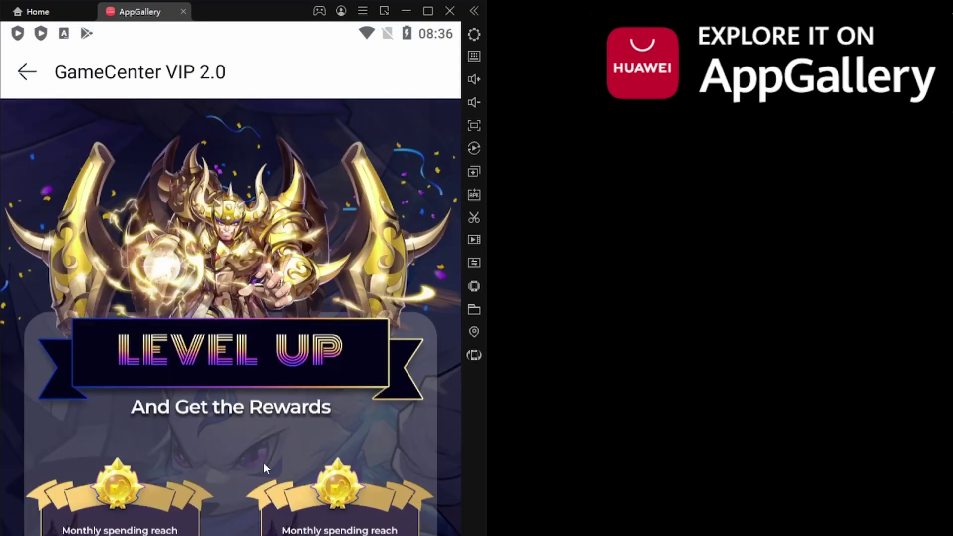
{"action": "scroll", "coordinate": [263, 467], "scroll_direction": "down", "scroll_amount": 5}
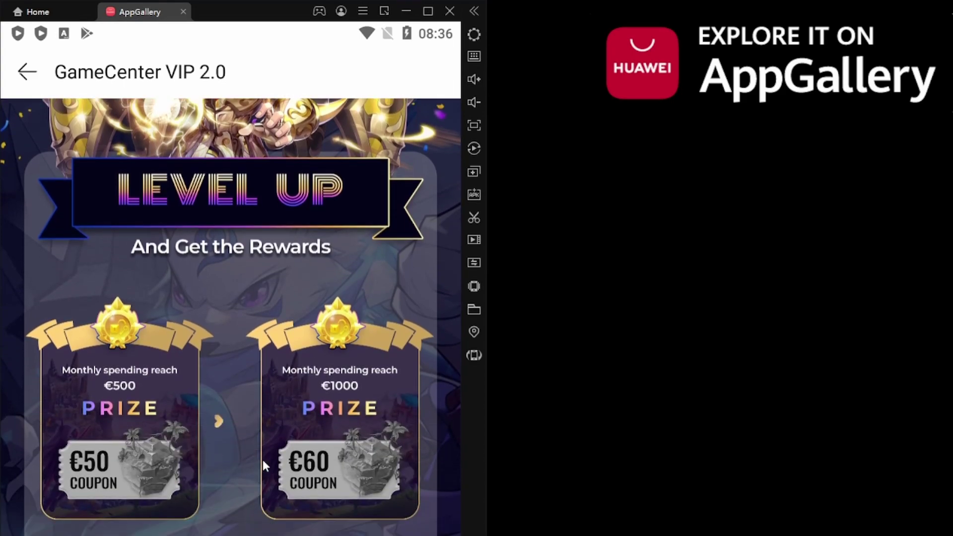
{"action": "scroll", "coordinate": [260, 462], "scroll_direction": "down", "scroll_amount": 3}
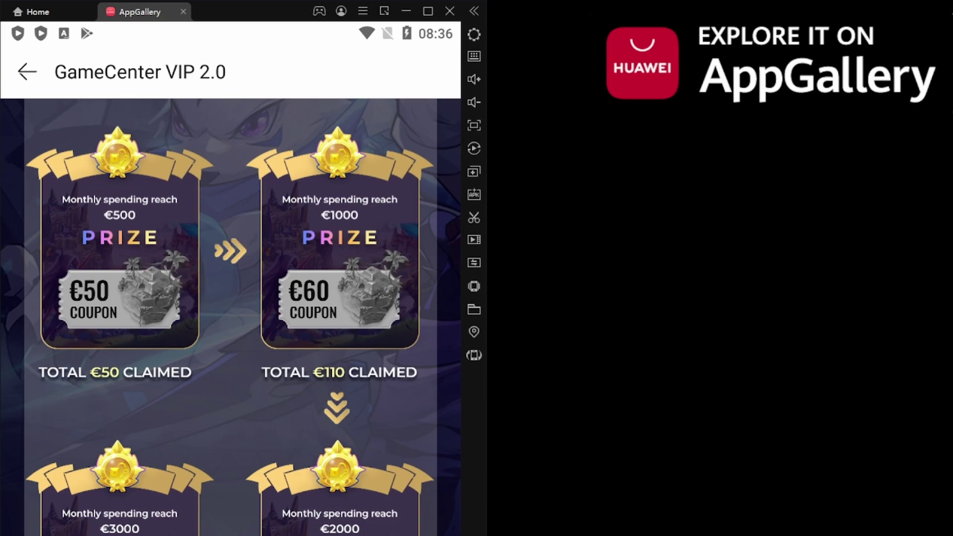
{"action": "scroll", "coordinate": [263, 491], "scroll_direction": "down", "scroll_amount": 1}
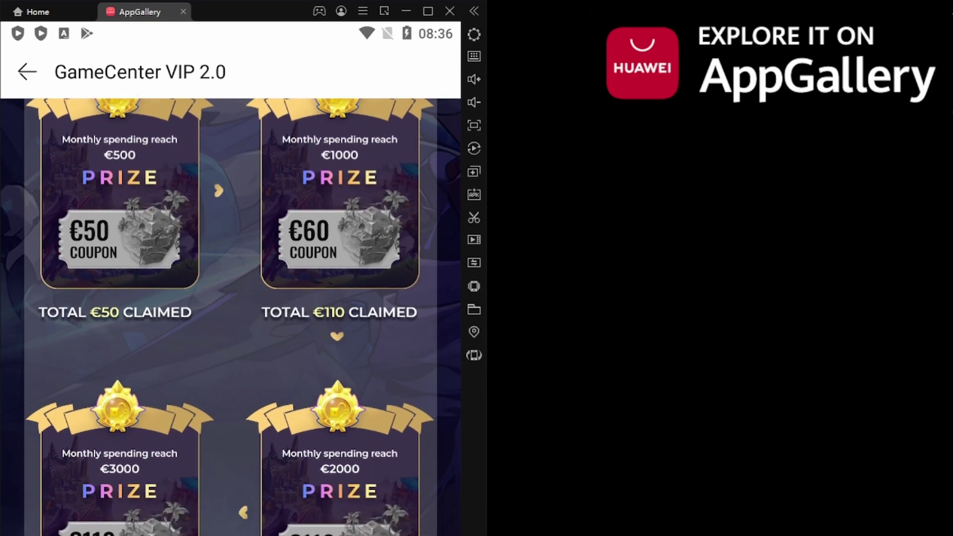
{"action": "scroll", "coordinate": [231, 318], "scroll_direction": "down", "scroll_amount": 2}
{"action": "scroll", "coordinate": [231, 318], "scroll_direction": "down", "scroll_amount": 1}
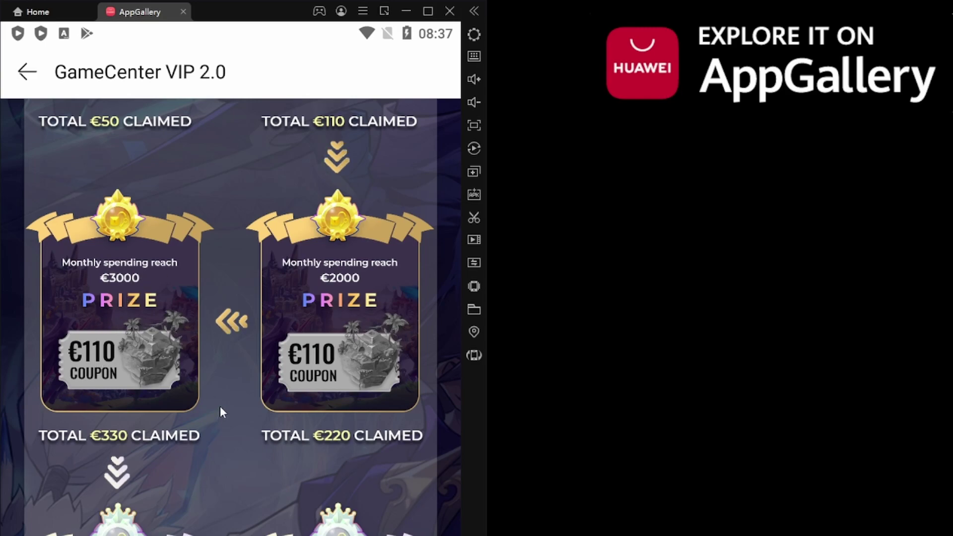
{"action": "scroll", "coordinate": [220, 407], "scroll_direction": "down", "scroll_amount": 1}
{"action": "scroll", "coordinate": [217, 408], "scroll_direction": "down", "scroll_amount": 3}
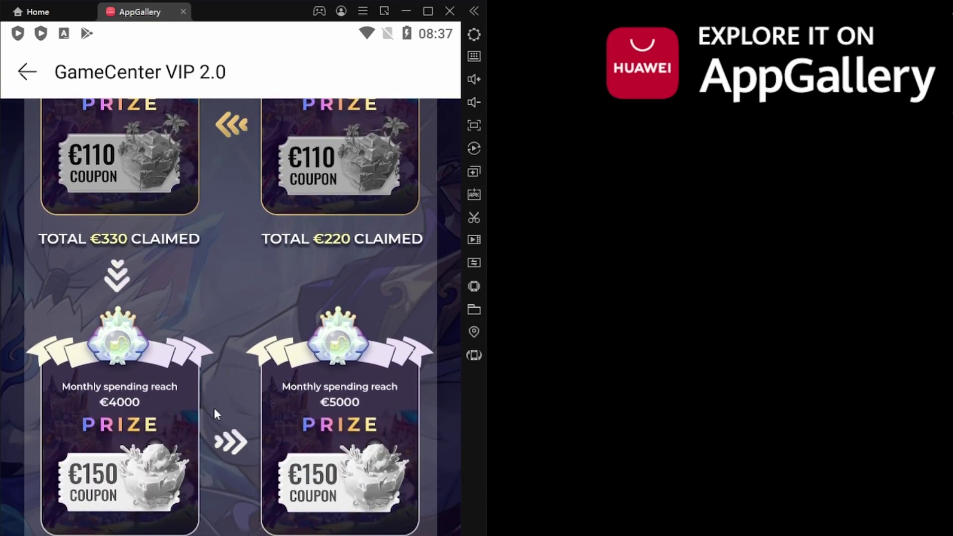
Leave the VIP program and the campaign list, and look over the Empfohlen page
{"action": "left_click", "coordinate": [26, 78]}
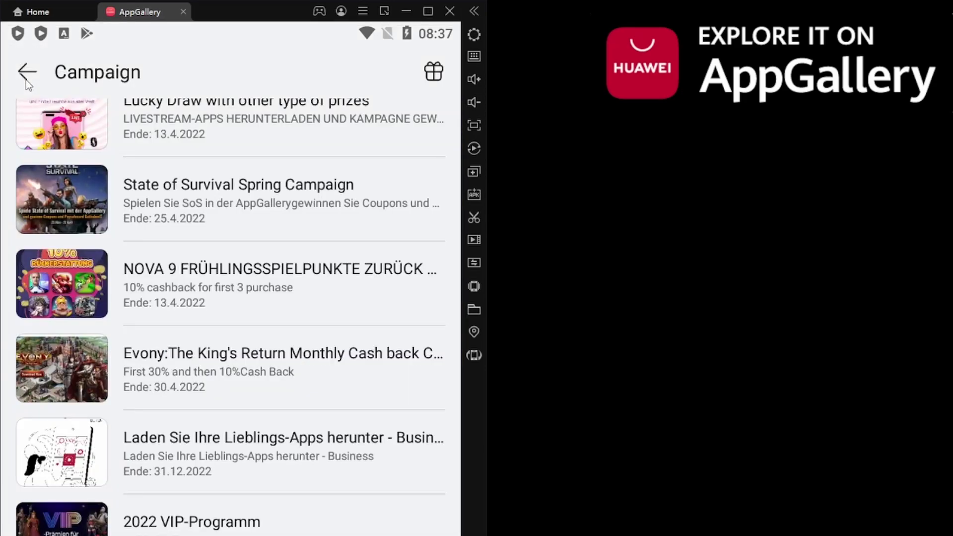
{"action": "left_click", "coordinate": [26, 78]}
{"action": "scroll", "coordinate": [312, 511], "scroll_direction": "up", "scroll_amount": 2}
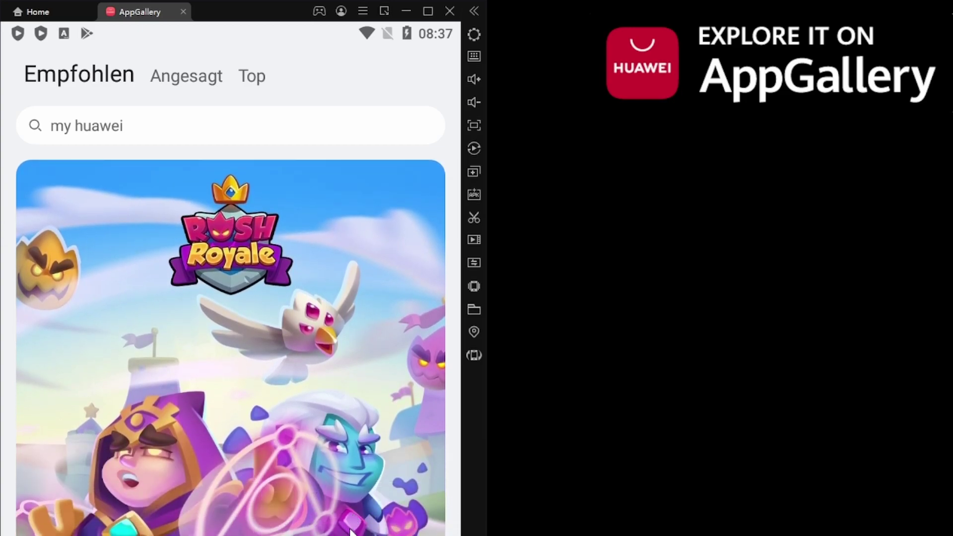
{"action": "scroll", "coordinate": [353, 527], "scroll_direction": "down", "scroll_amount": 5}
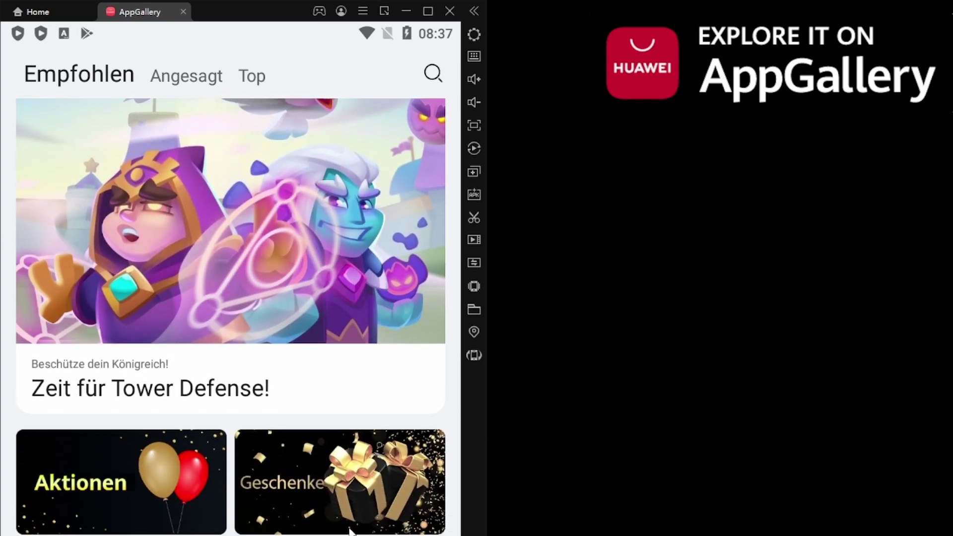
{"action": "scroll", "coordinate": [350, 531], "scroll_direction": "up", "scroll_amount": 5}
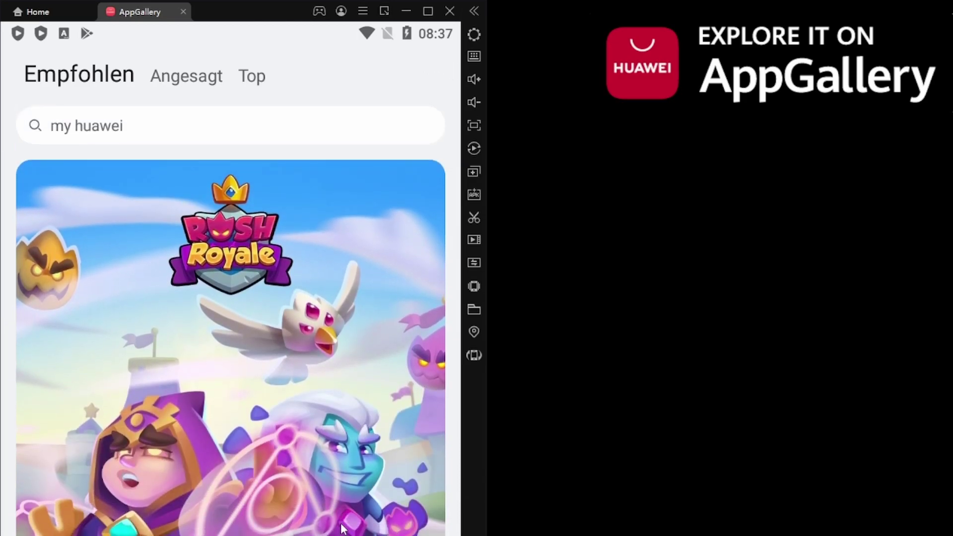